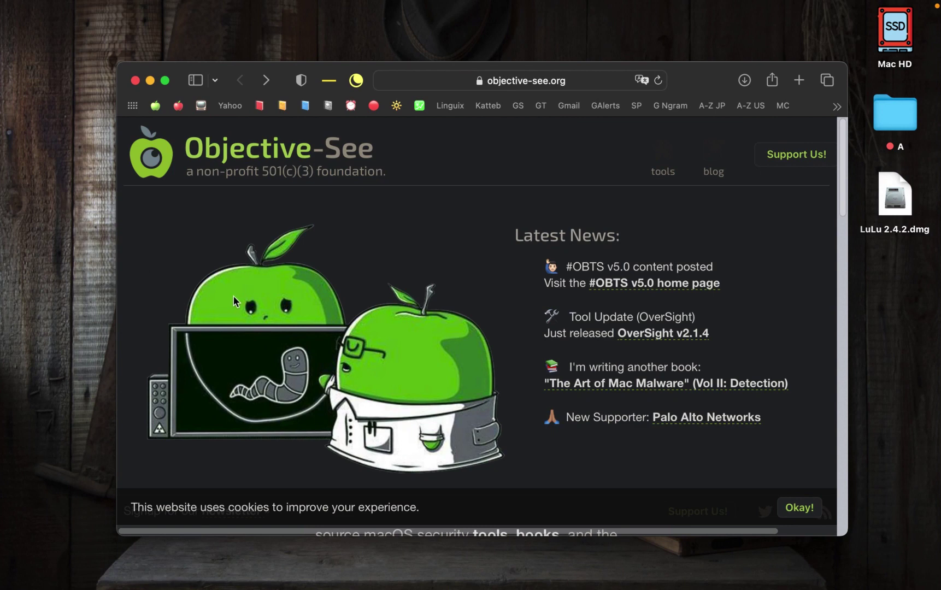
# - Open the LuLu tool page on the Objective-See site and dismiss the newsletter sign-up prompt
pyautogui.scroll(-10, 456, 342)
pyautogui.scroll(5, 538, 341)
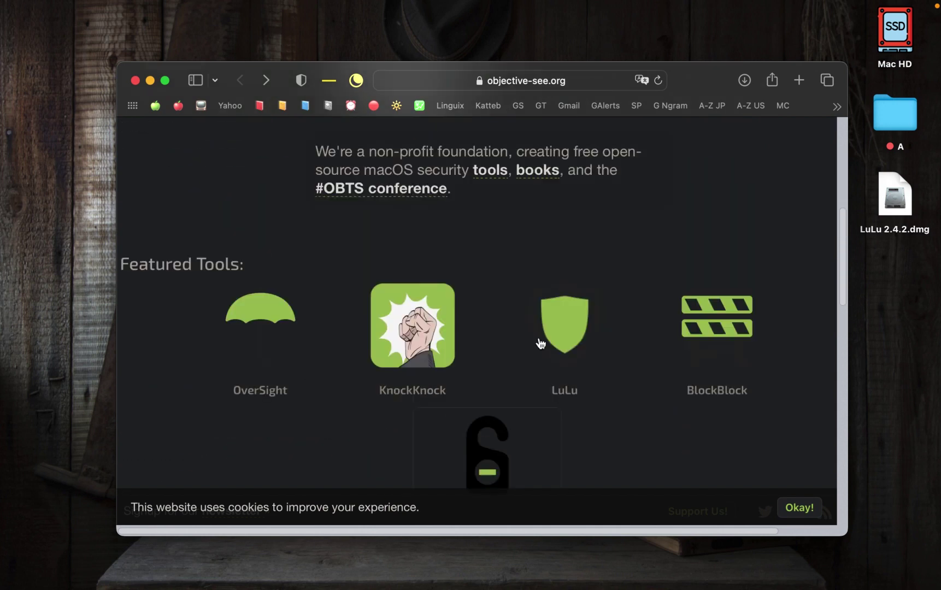
pyautogui.click(554, 333)
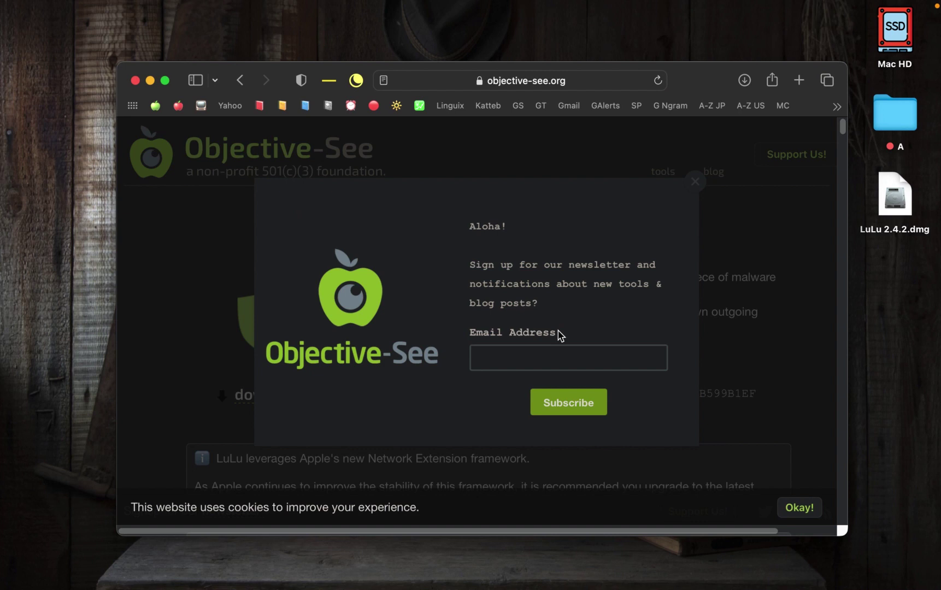
pyautogui.click(697, 182)
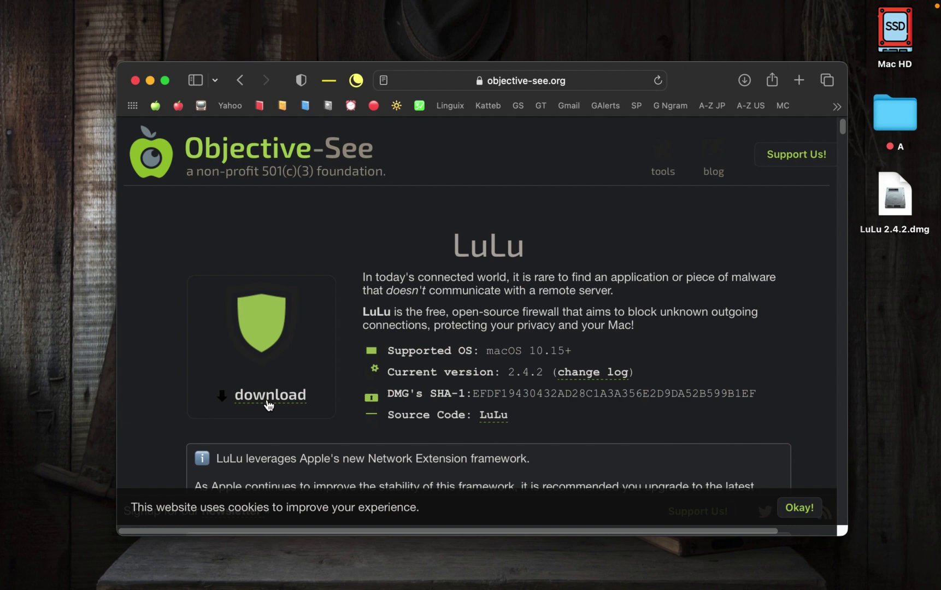
# - Close the browser window, open the LuLu 2.4.2 disk image and copy LuLu into the Applications folder
pyautogui.click(135, 81)
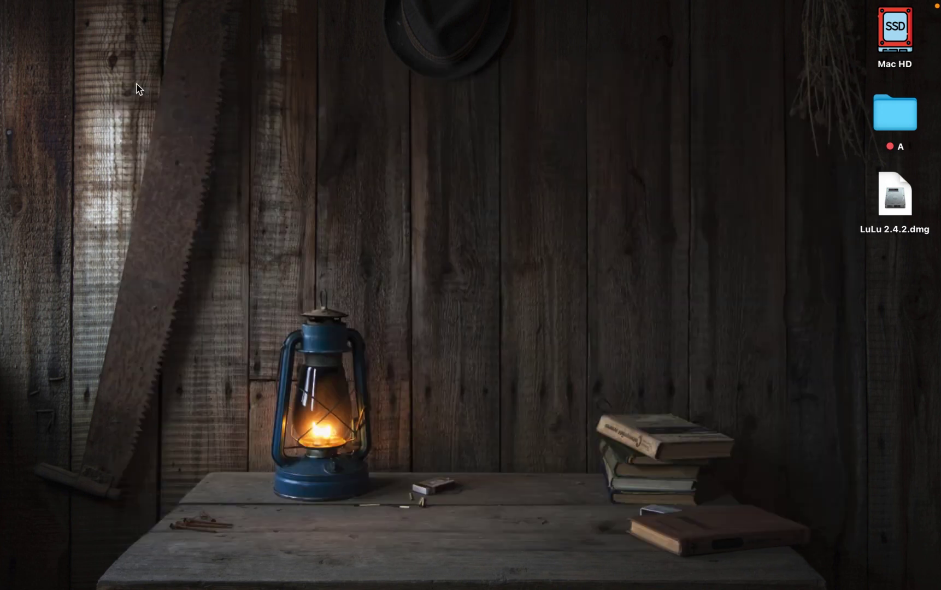
pyautogui.click(897, 215)
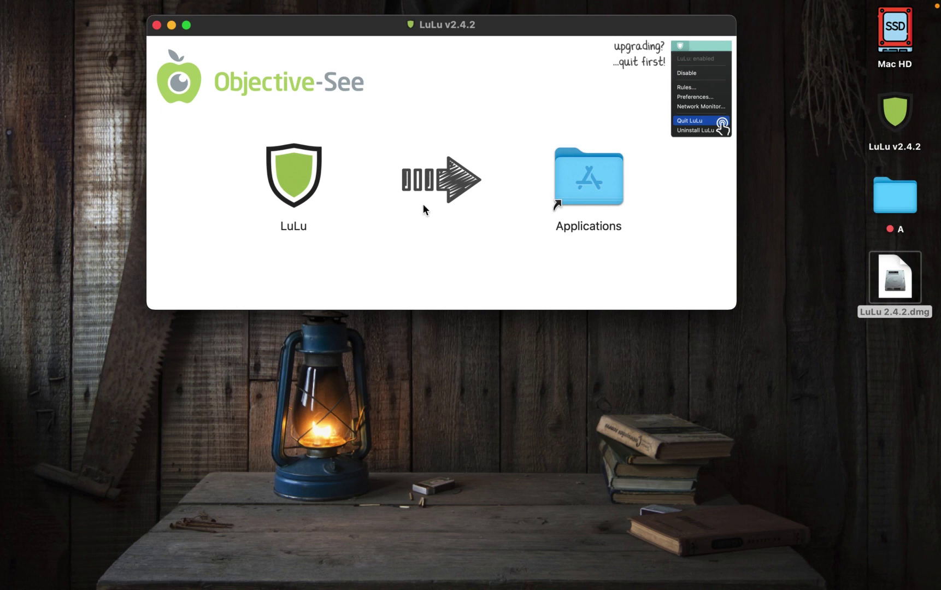
pyautogui.moveTo(302, 168); pyautogui.dragTo(604, 176)
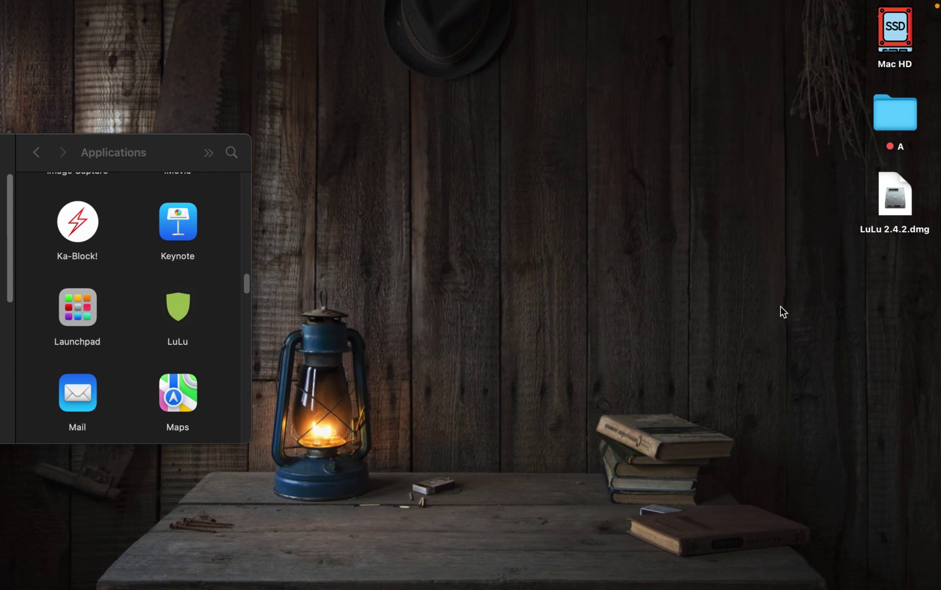
# - Launch LuLu, approve opening it, and complete its setup with only Allow Apple Programs enabled
pyautogui.moveTo(836, 3)
pyautogui.click(808, 8)
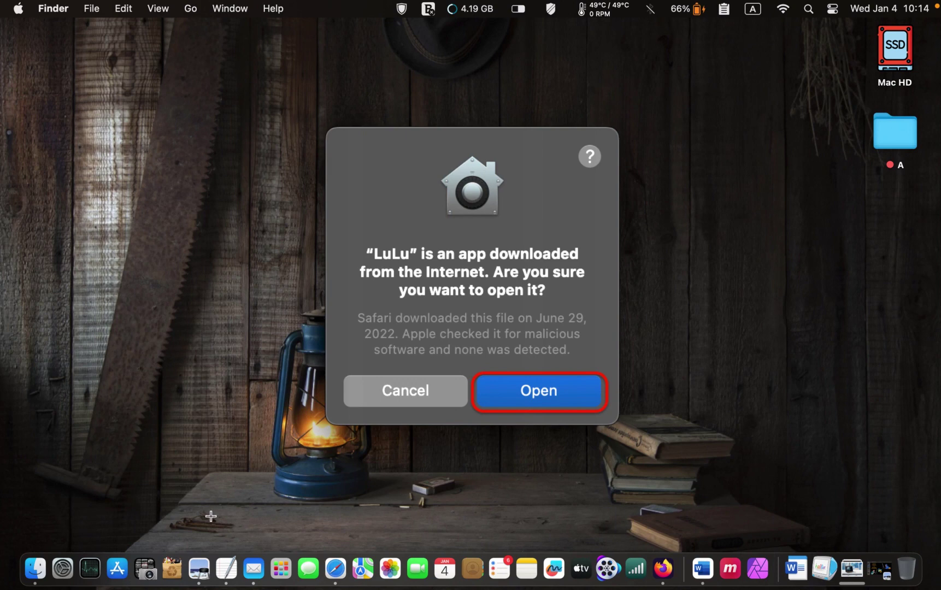
pyautogui.press('Return')
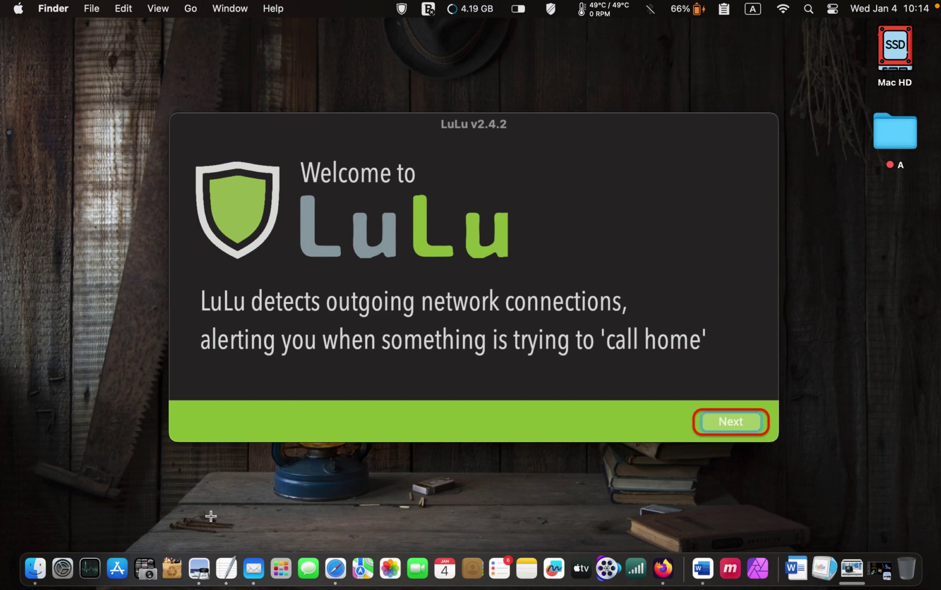
pyautogui.press('Return')
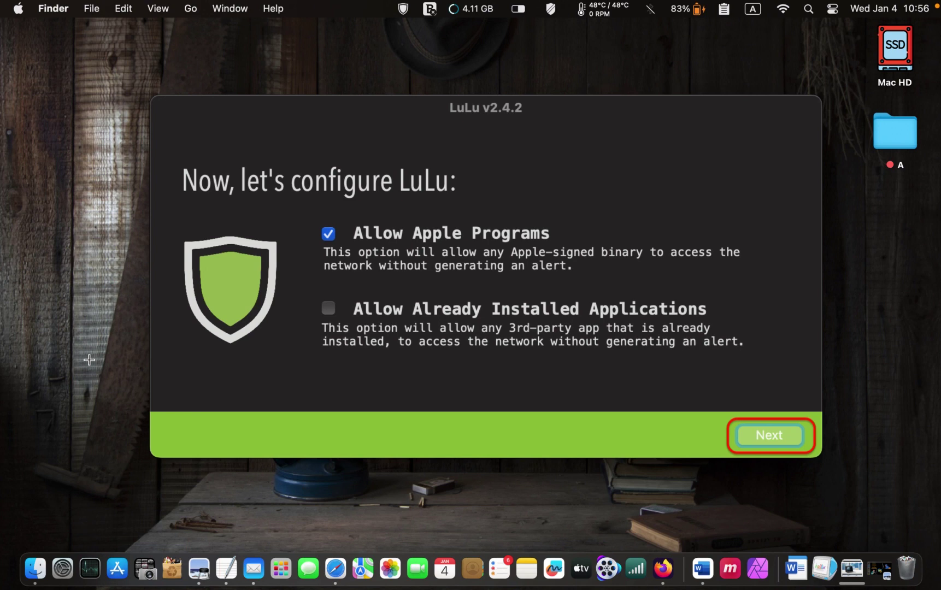
pyautogui.press('Return')
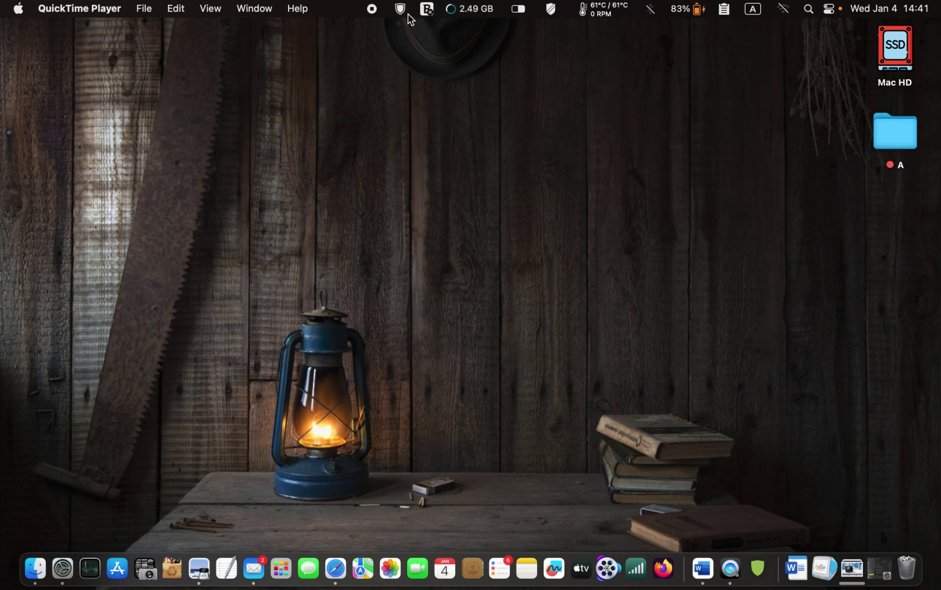
# - Open LuLu's preferences and review the rules, mode and update settings
pyautogui.click(401, 10)
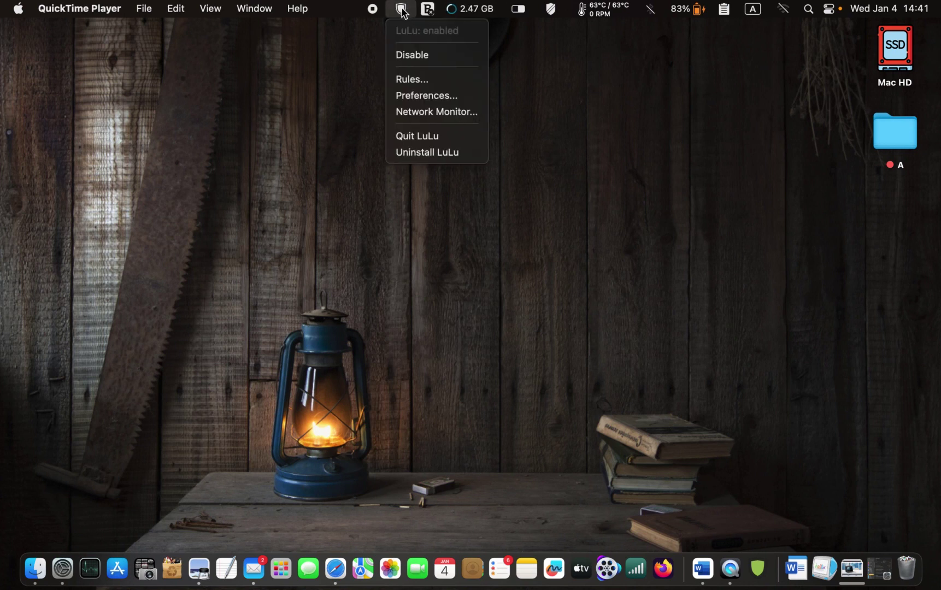
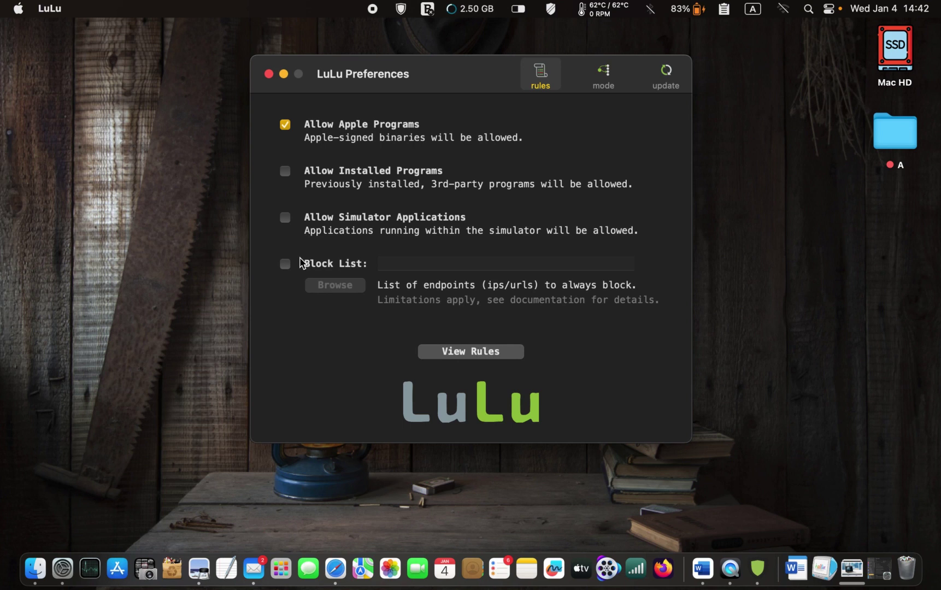
pyautogui.click(603, 76)
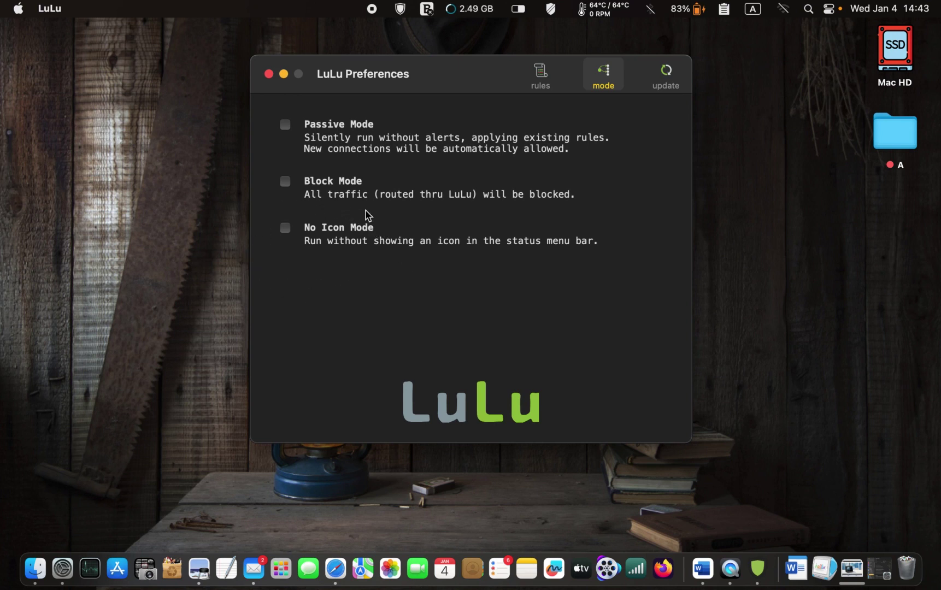
pyautogui.click(662, 77)
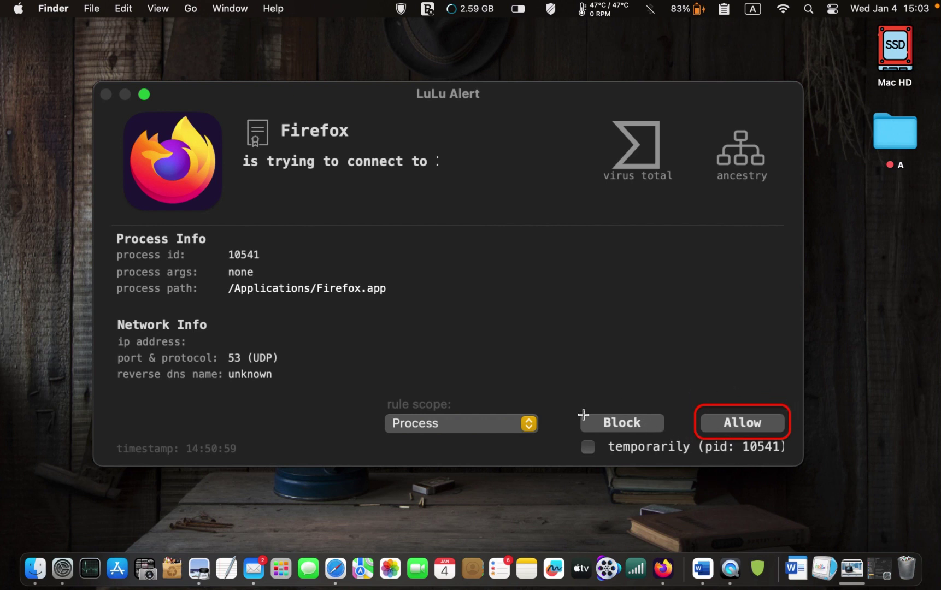
# - Allow Firefox's outgoing connection in the LuLu alert with the Process rule scope
pyautogui.click(657, 425)
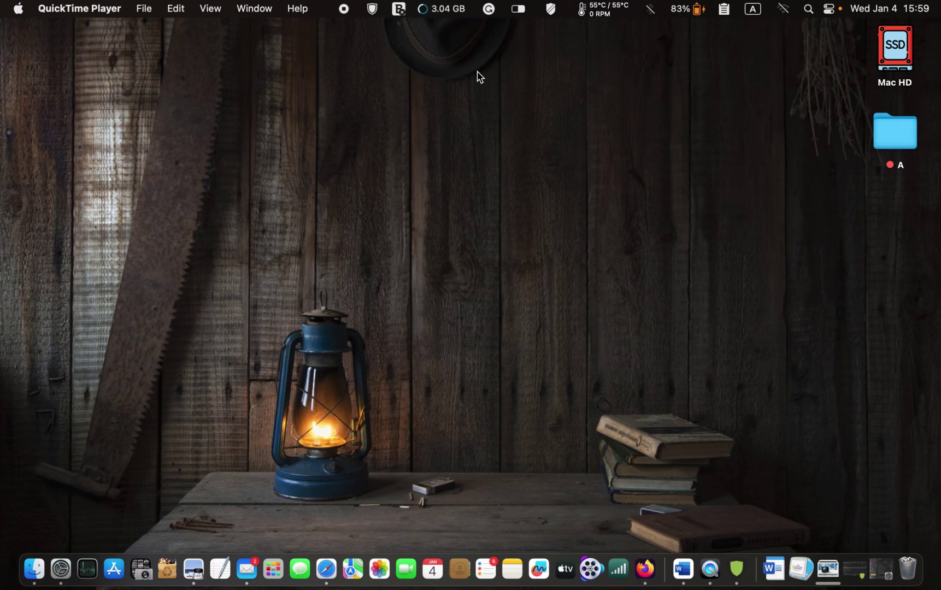
# - Show Color Picker's program path in the LuLu rules list and delete its rule
pyautogui.click(375, 9)
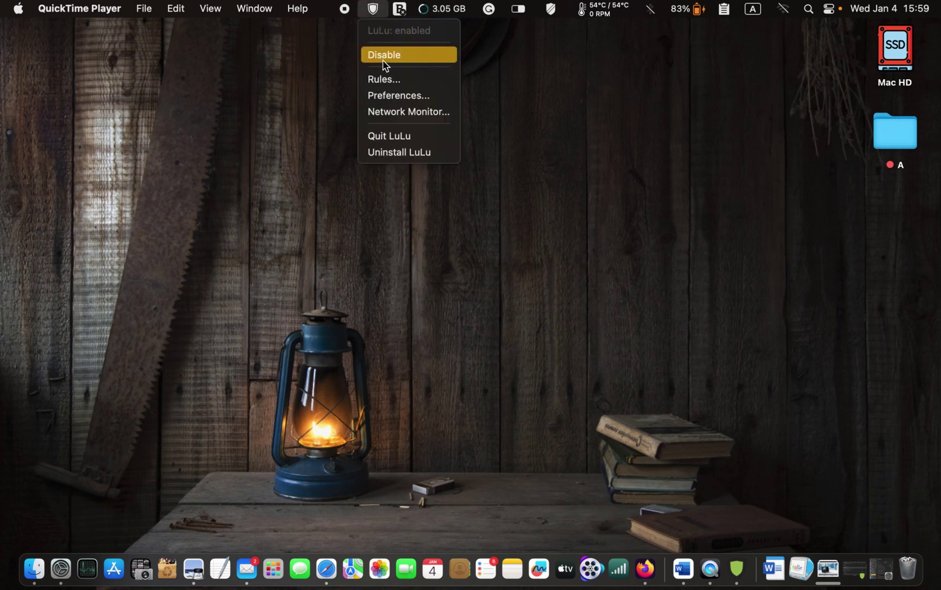
pyautogui.click(384, 79)
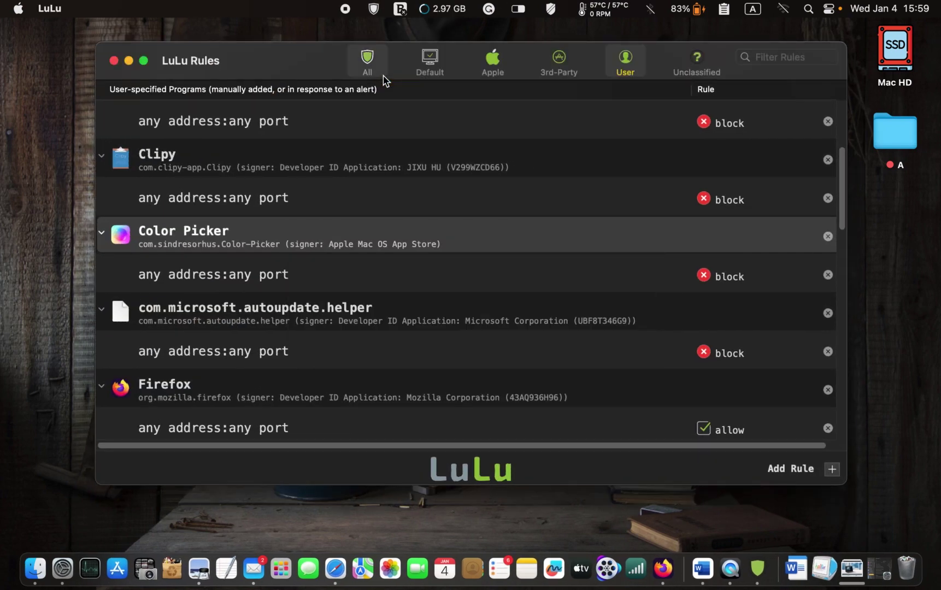
pyautogui.doubleClick(276, 239)
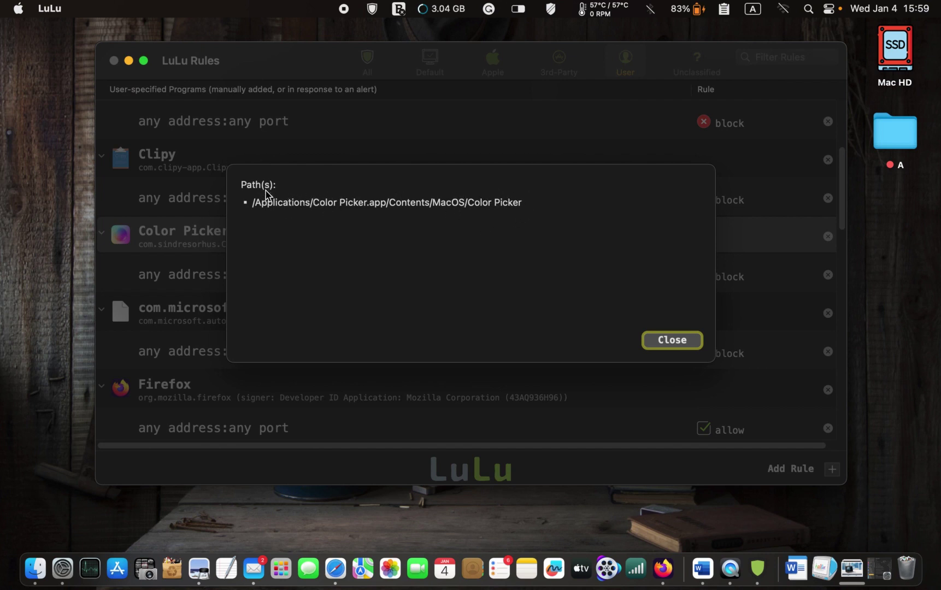
pyautogui.click(675, 343)
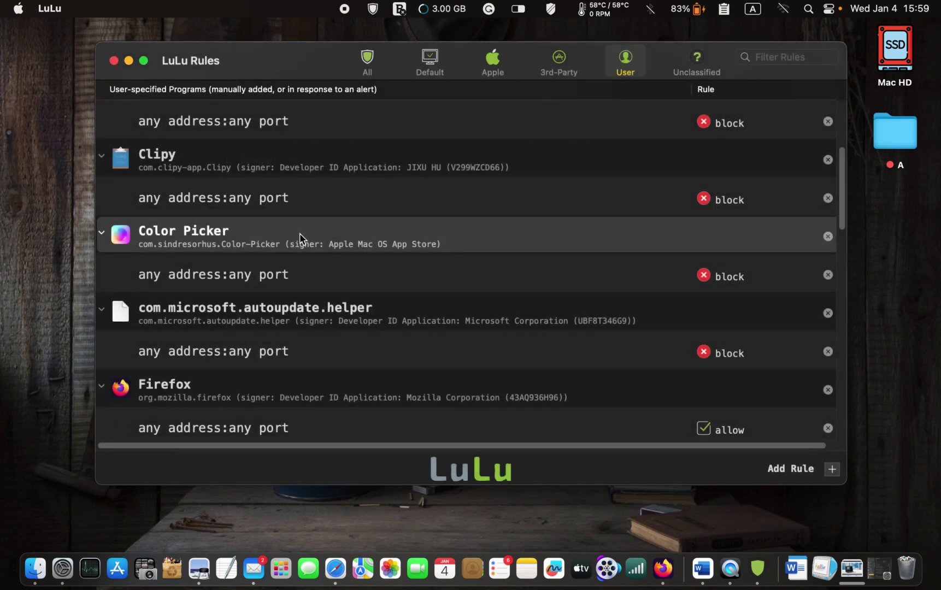
pyautogui.rightClick(289, 232)
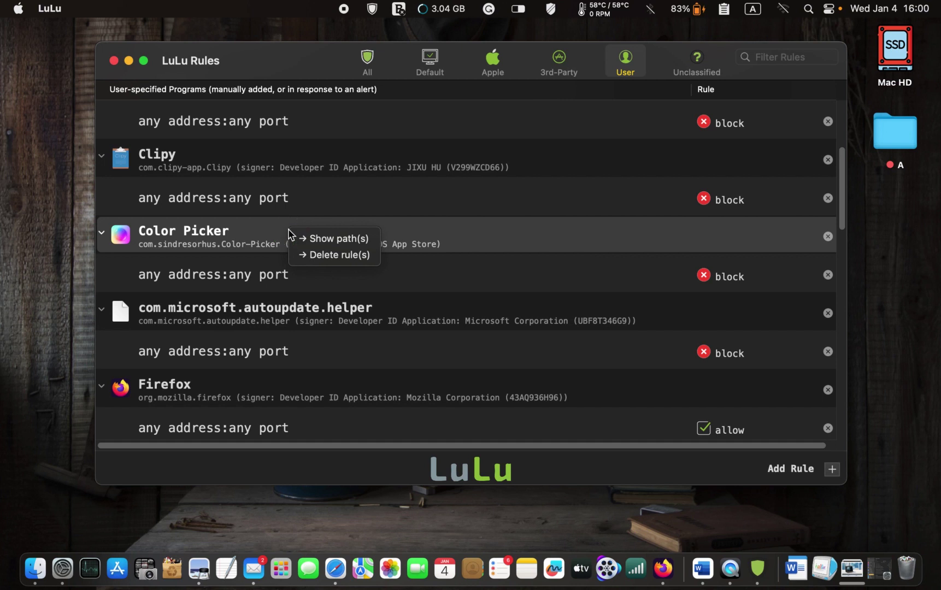
pyautogui.click(320, 255)
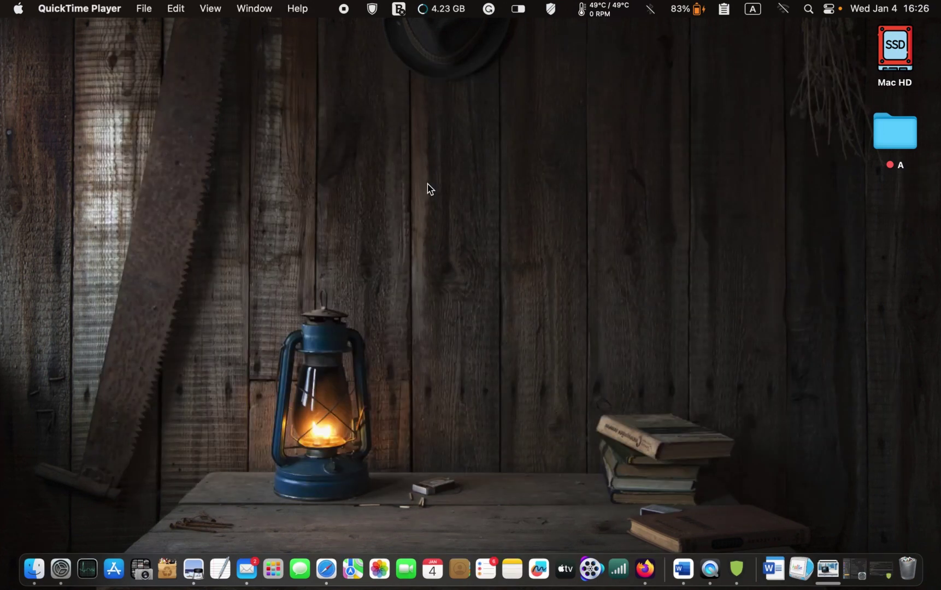
# - Edit the AppCleaner rule in the LuLu rules, switching it to Allow and back to Block, and update it
pyautogui.click(372, 10)
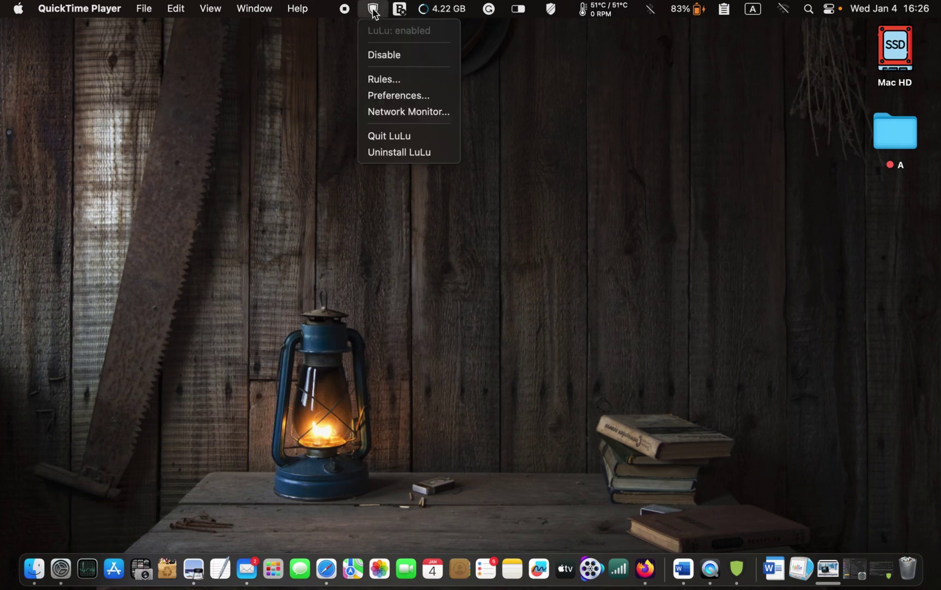
pyautogui.click(384, 80)
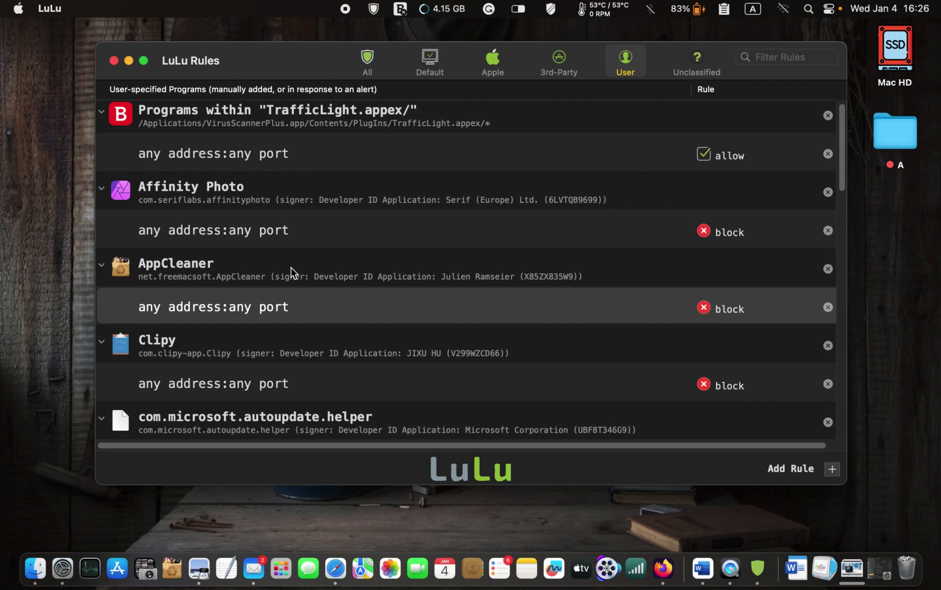
pyautogui.doubleClick(676, 310)
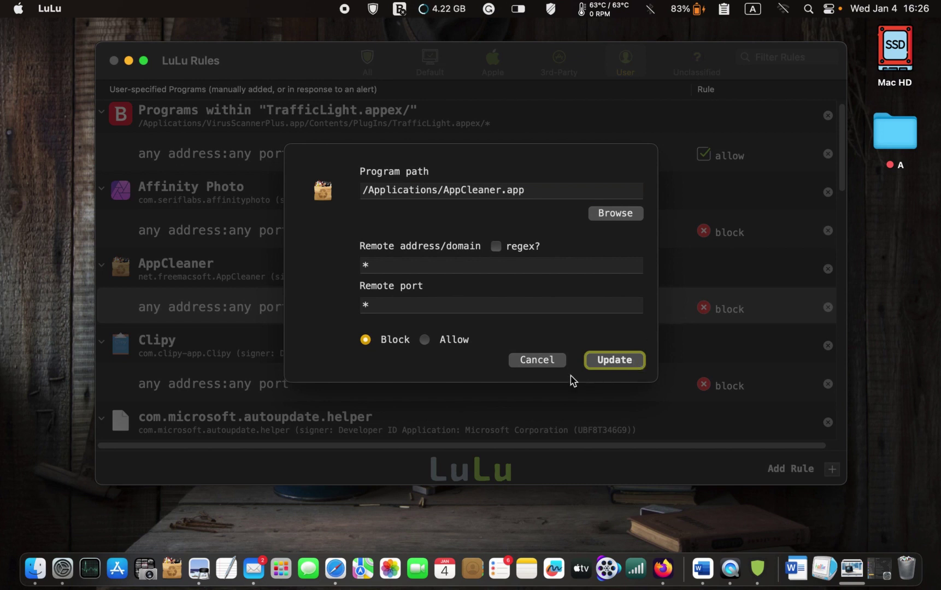
pyautogui.click(425, 340)
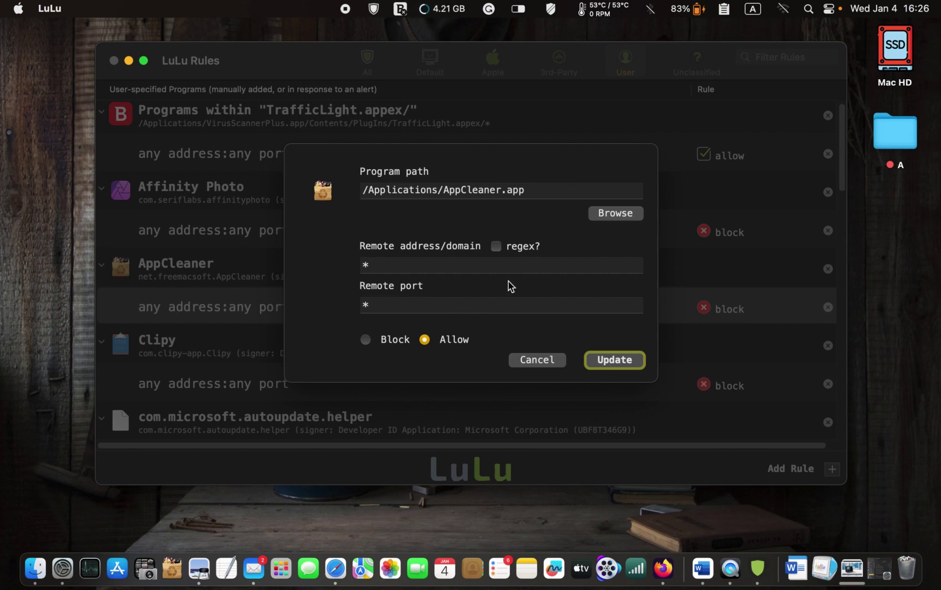
pyautogui.click(365, 340)
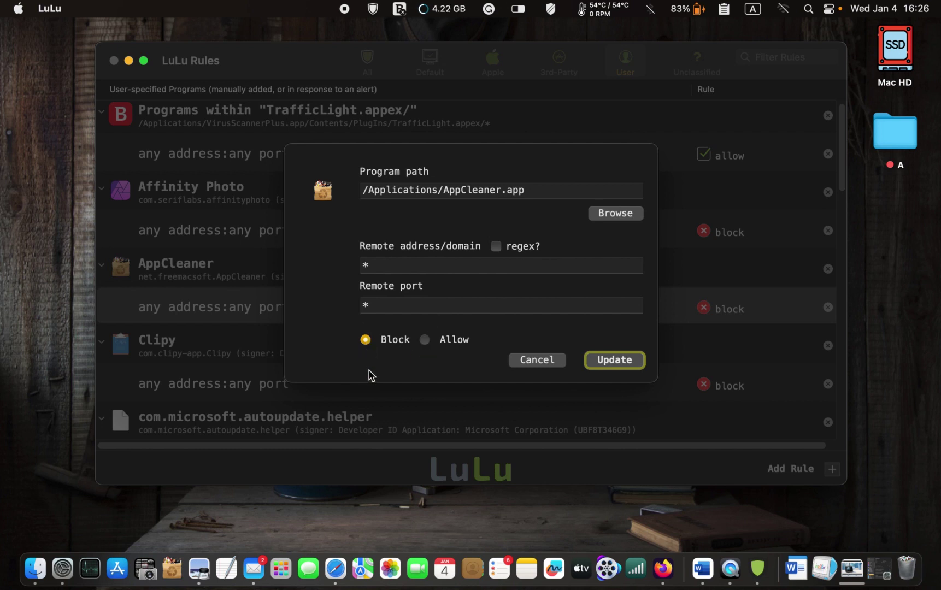
pyautogui.click(610, 363)
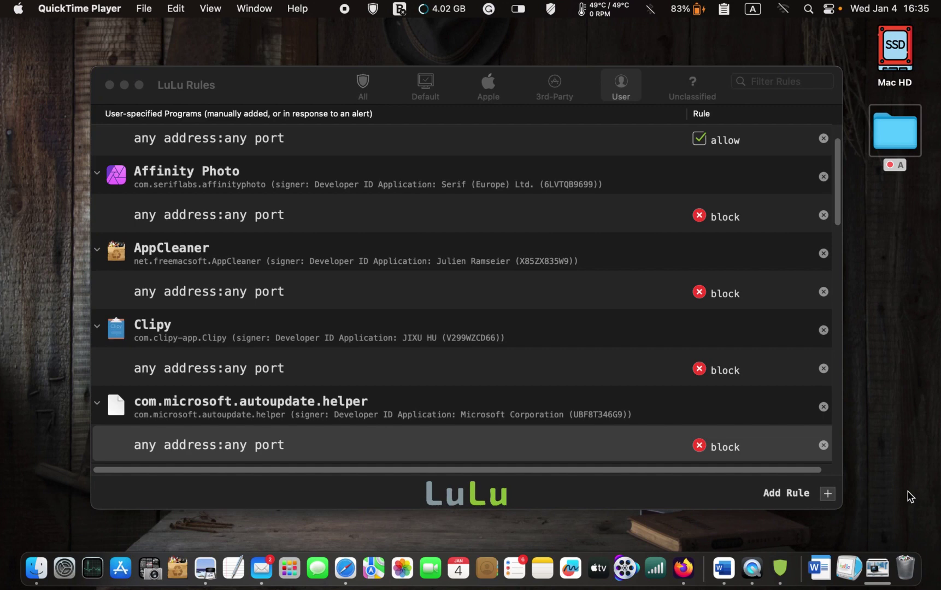
# - Add a rule that blocks /Applications/Color Picker.app for any remote address and port
pyautogui.click(827, 494)
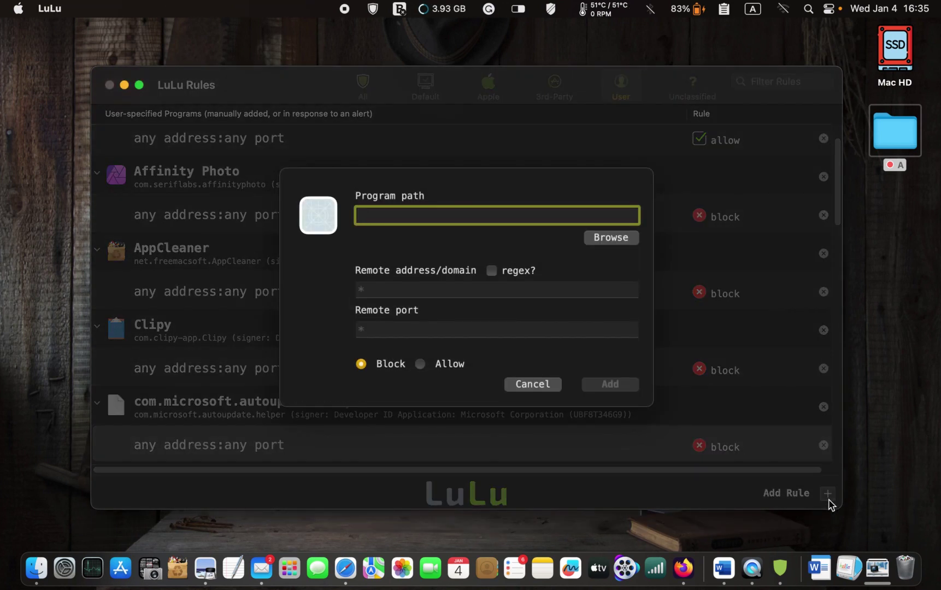
pyautogui.click(621, 238)
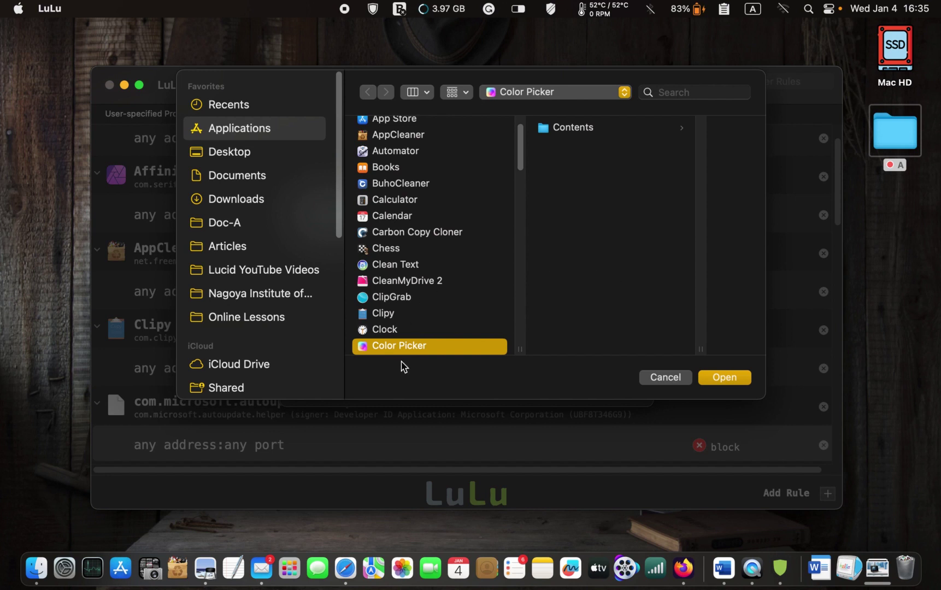
pyautogui.click(738, 384)
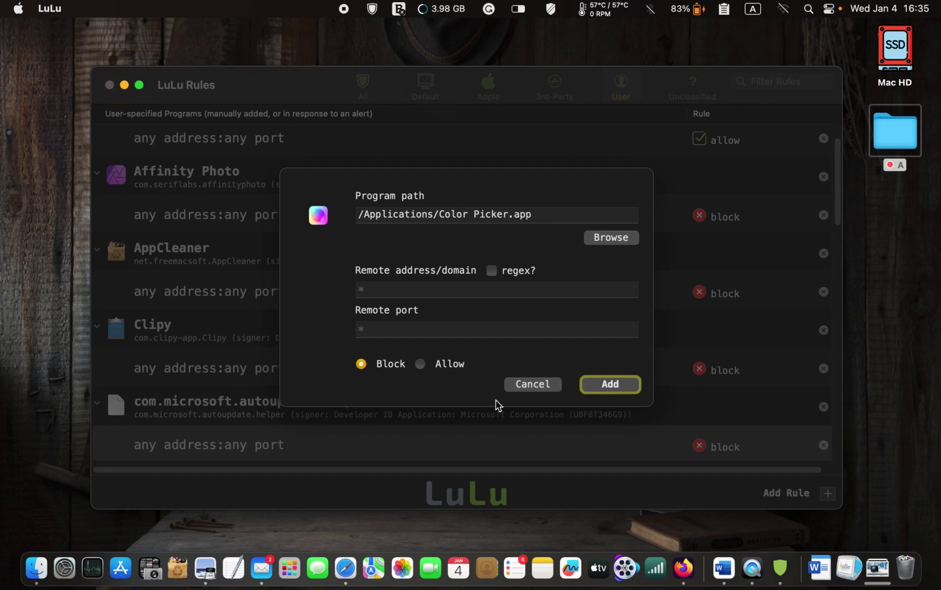
pyautogui.click(607, 385)
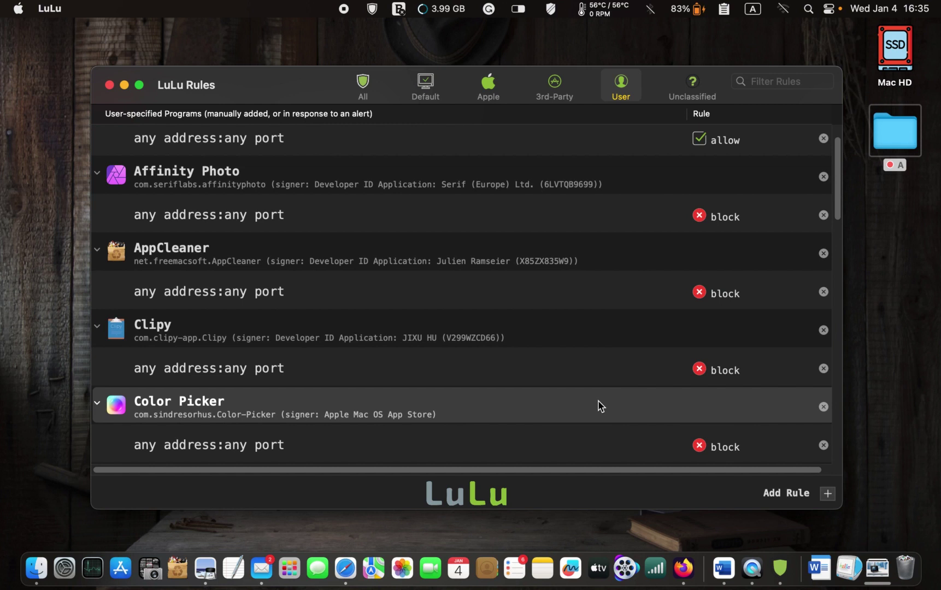
# - Delete the newly added Color Picker rule
pyautogui.rightClick(512, 422)
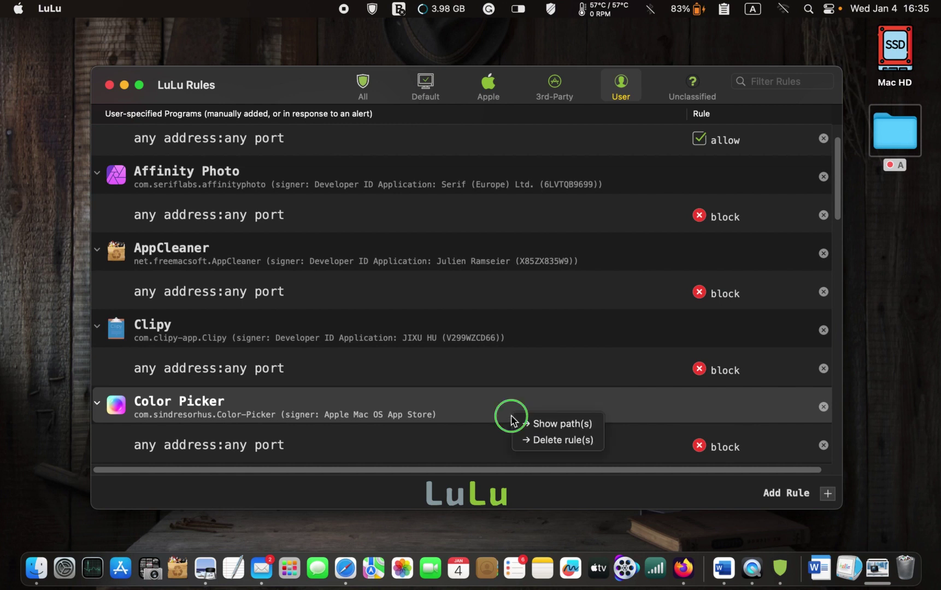
pyautogui.click(551, 439)
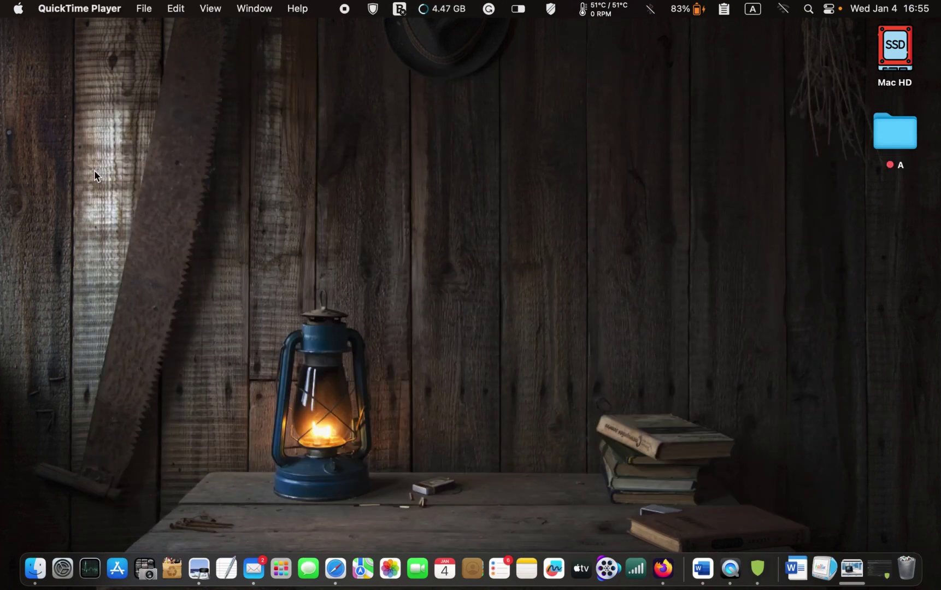
# - Open the LuLu rules and view the complete list of all rules
pyautogui.click(373, 8)
pyautogui.click(381, 79)
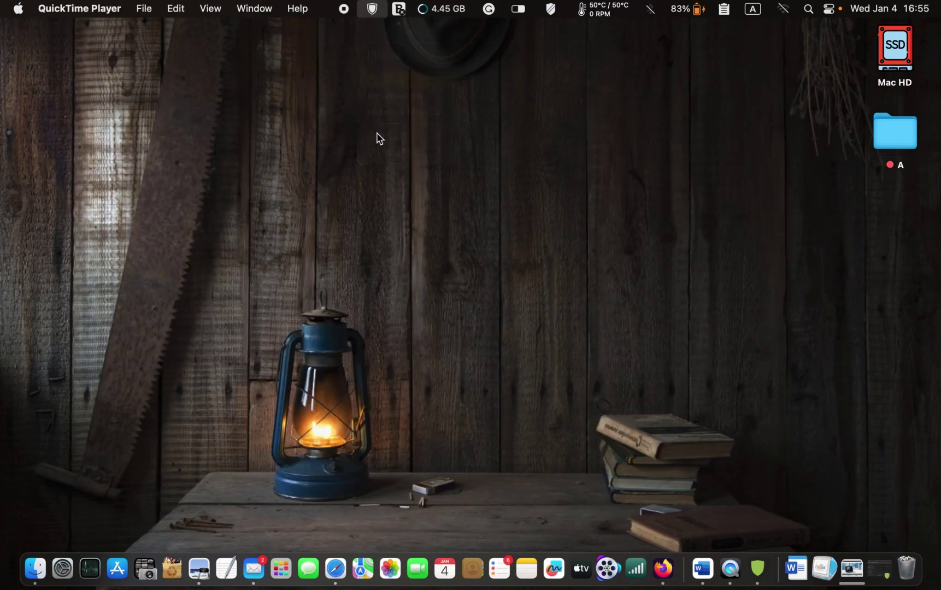
pyautogui.moveTo(312, 57); pyautogui.dragTo(321, 70)
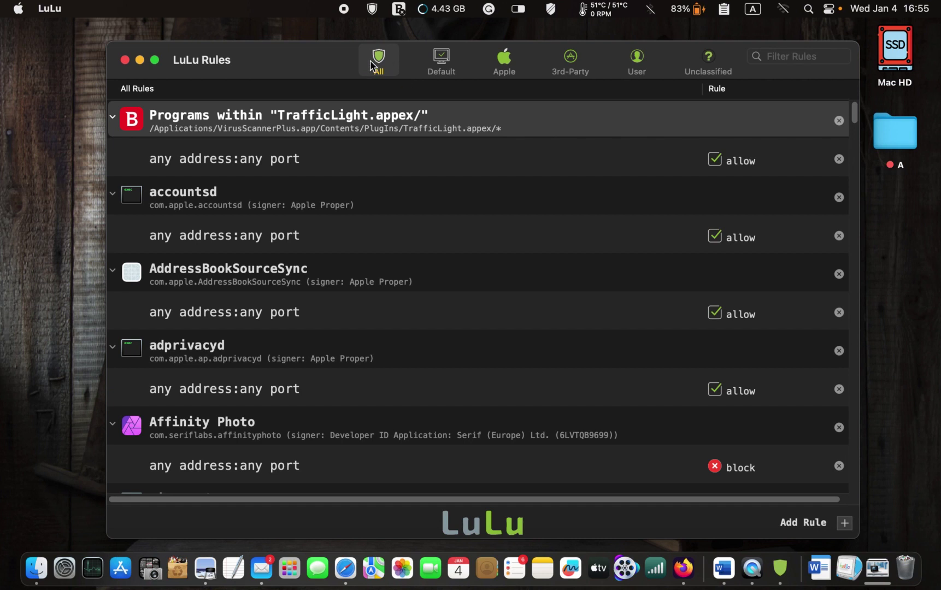
# - Review the rules by category, from Default, Apple, 3rd-Party and User to Unclassified, and return to the User rules
pyautogui.click(439, 57)
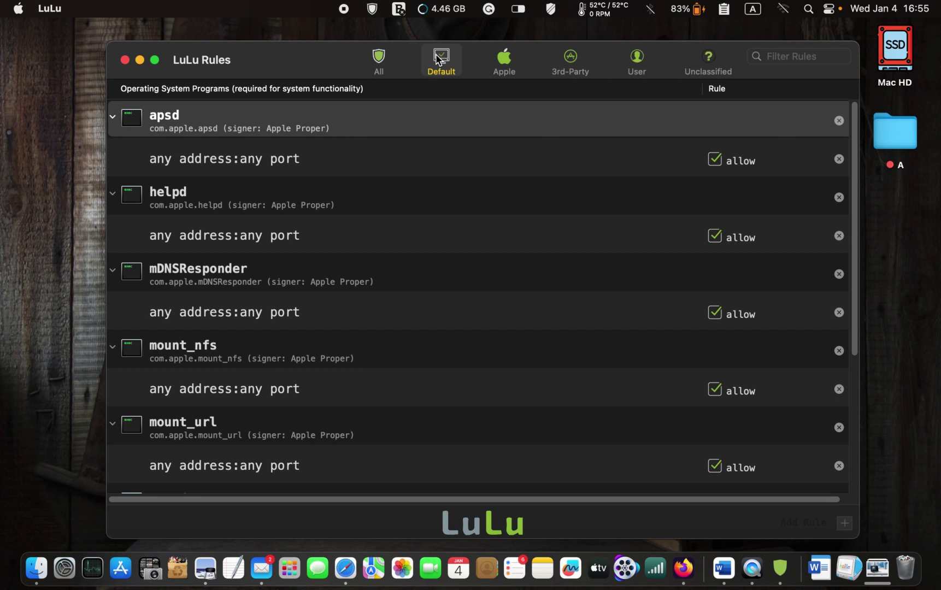
pyautogui.click(504, 64)
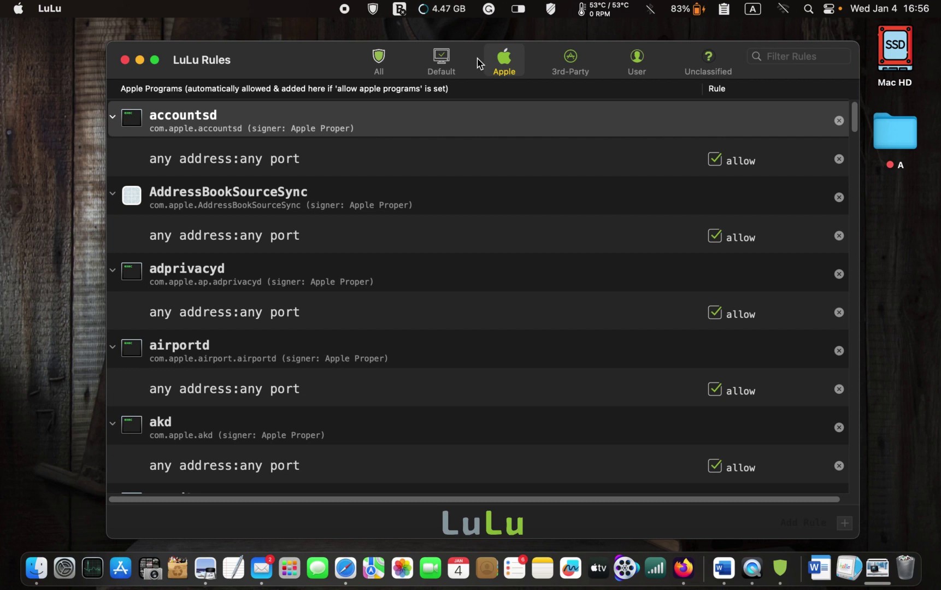
pyautogui.click(559, 75)
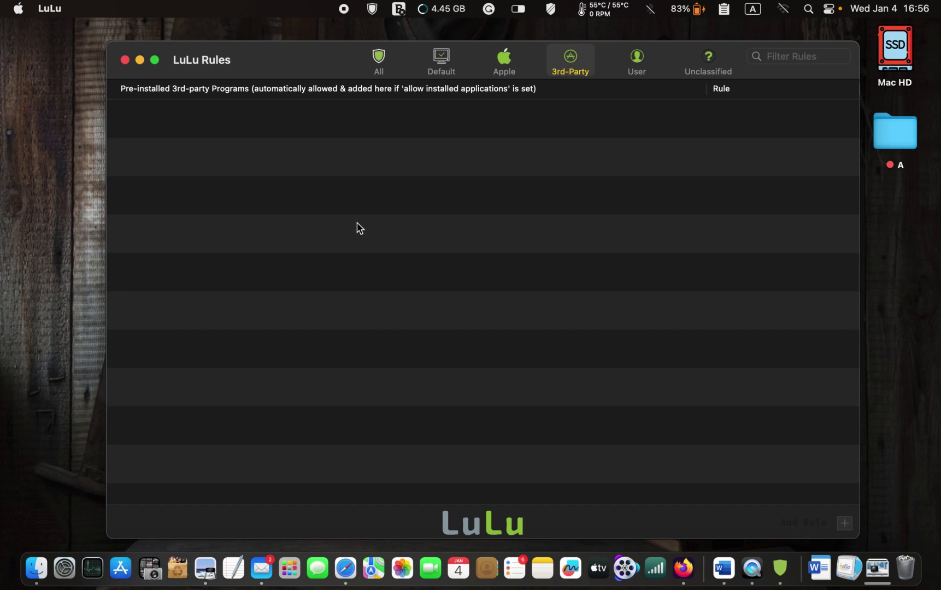
pyautogui.click(633, 63)
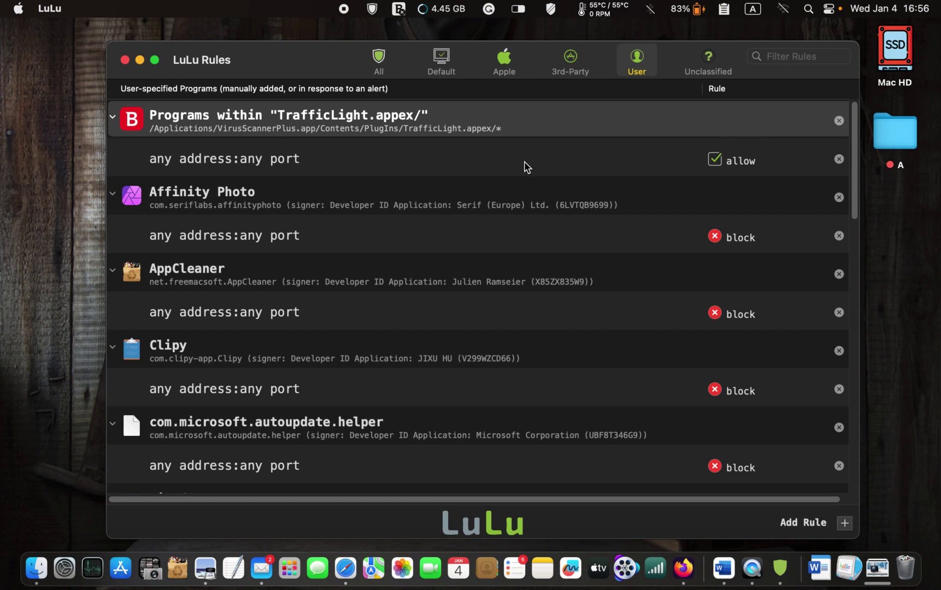
pyautogui.click(707, 64)
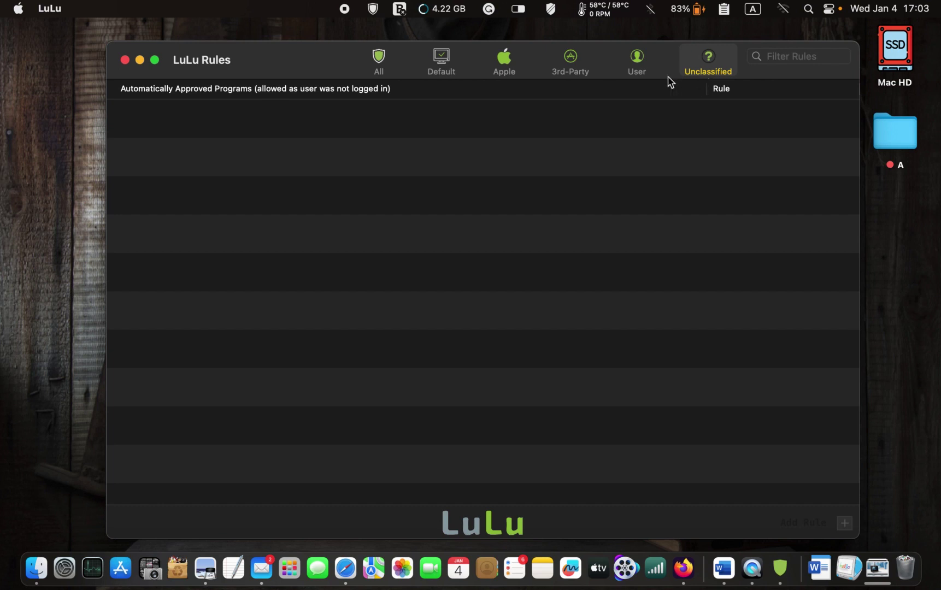
pyautogui.click(646, 66)
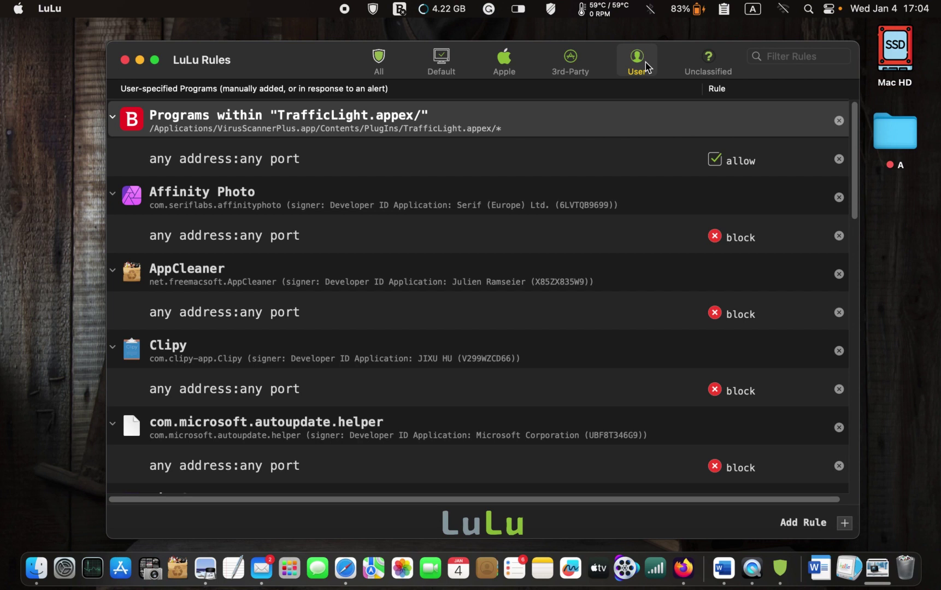
pyautogui.click(375, 10)
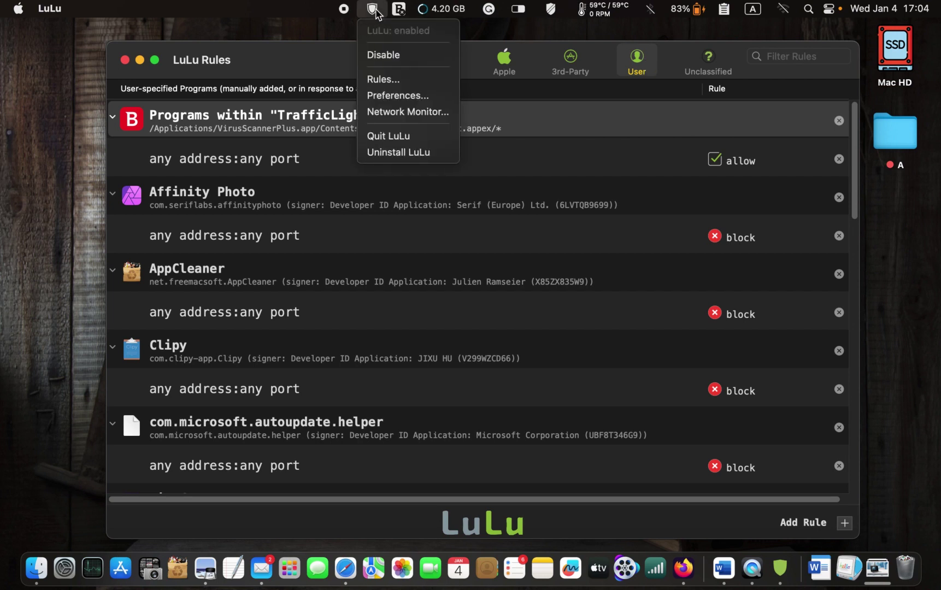
pyautogui.click(403, 156)
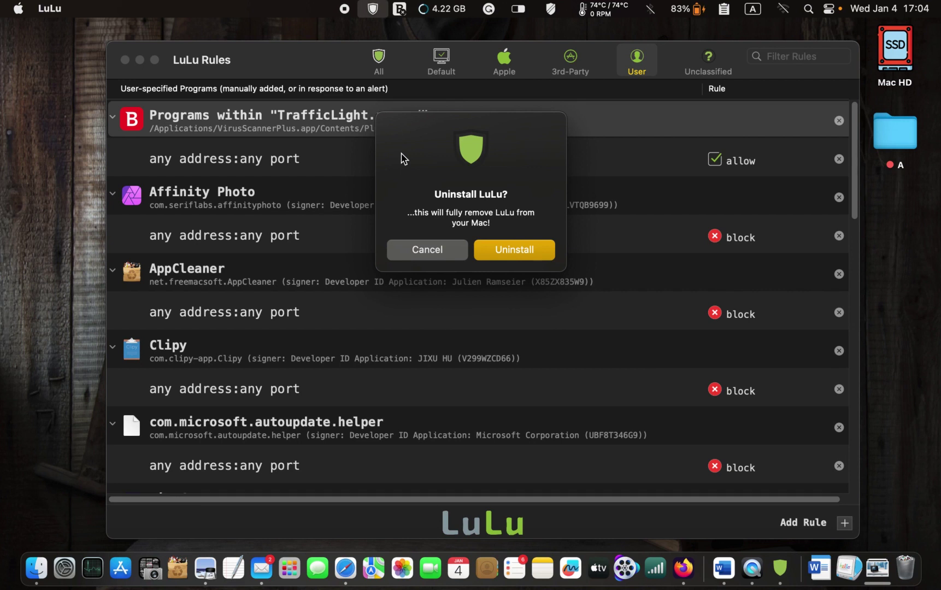
pyautogui.click(418, 255)
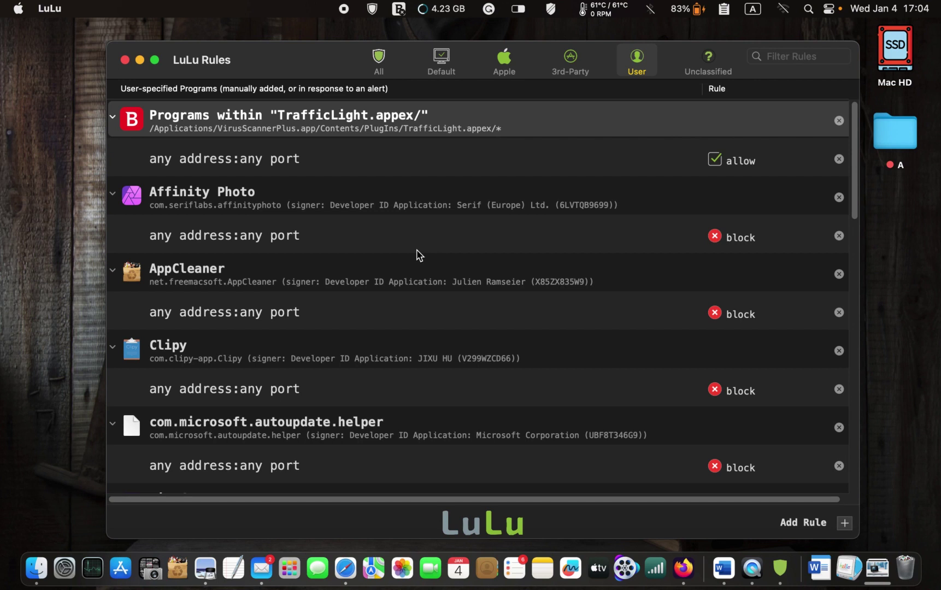
# - Close the LuLu Rules window
pyautogui.click(125, 60)
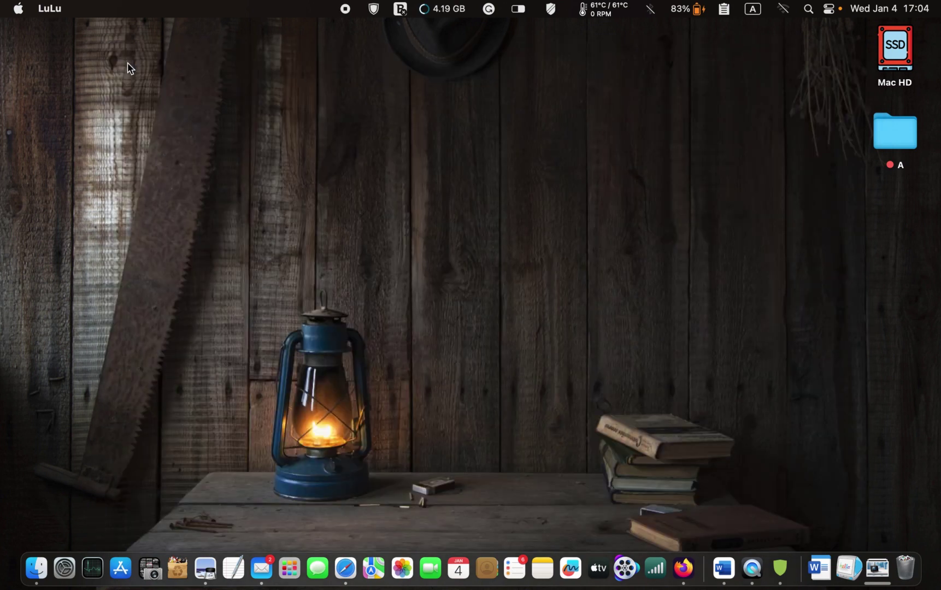